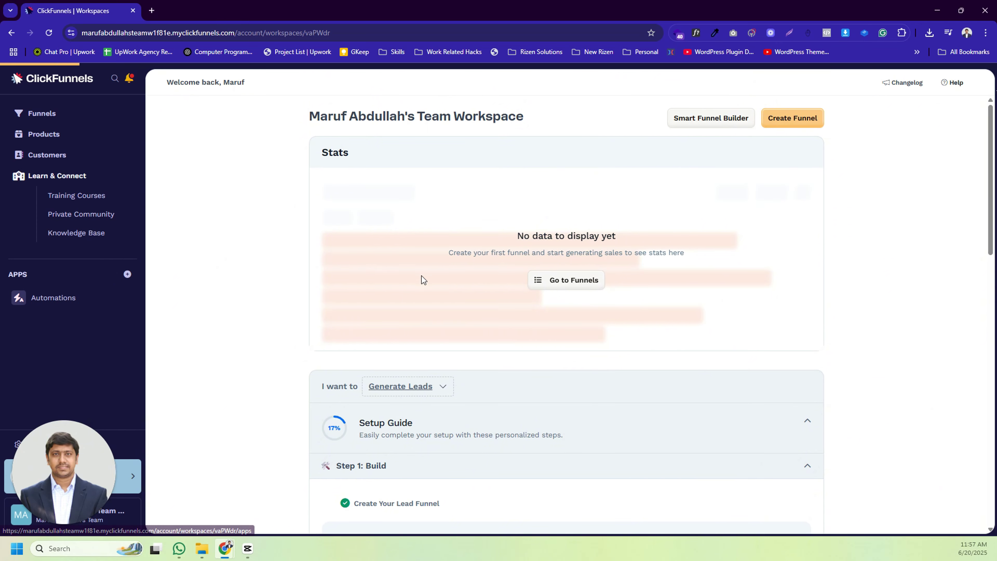
Find the Courses app in the workspace's app list and add it
{"action": "scroll", "coordinate": [434, 283], "scroll_direction": "down", "scroll_amount": 8}
{"action": "scroll", "coordinate": [436, 287], "scroll_direction": "down", "scroll_amount": 3}
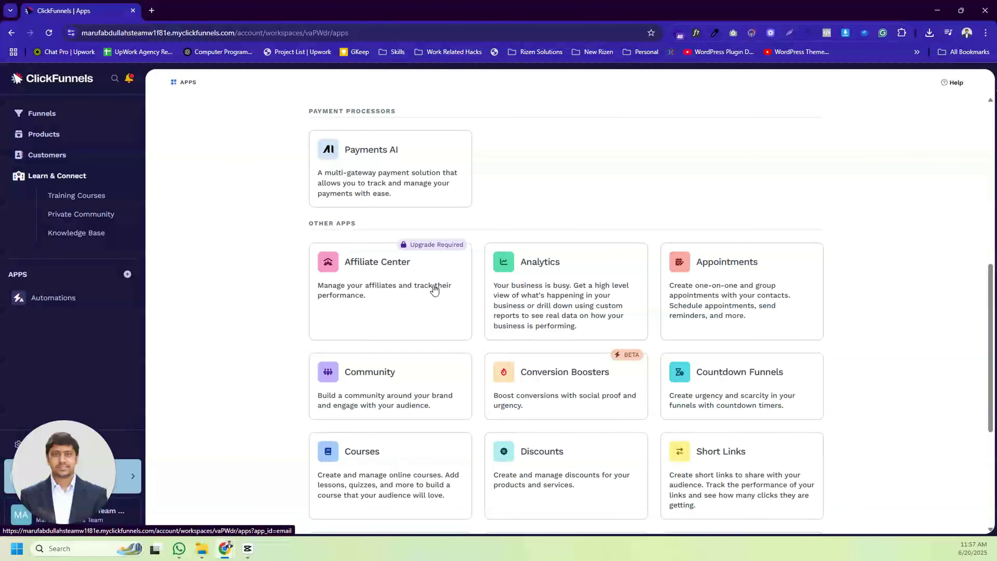
{"action": "scroll", "coordinate": [372, 463], "scroll_direction": "down", "scroll_amount": 5}
{"action": "left_click", "coordinate": [361, 220]}
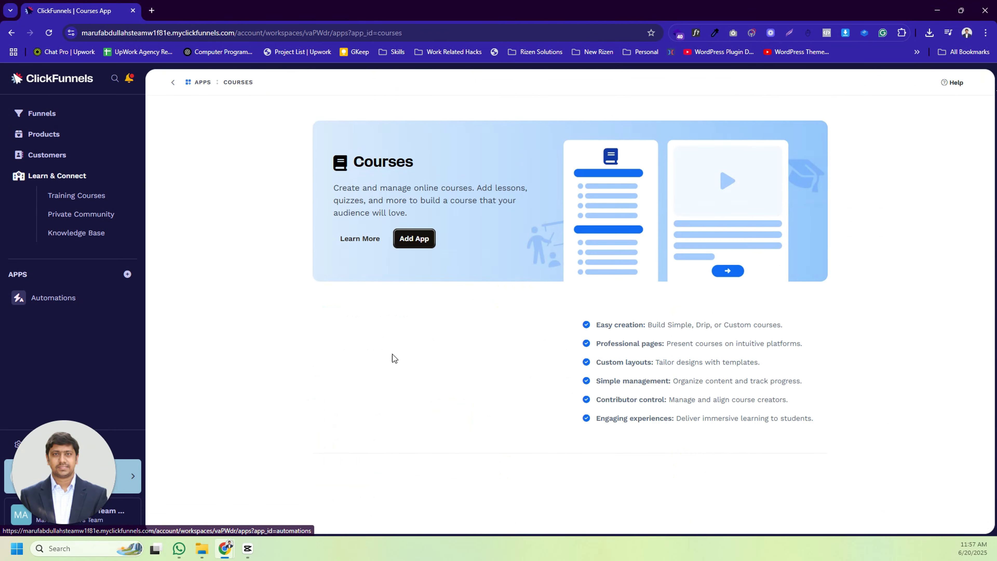
{"action": "left_click", "coordinate": [413, 239]}
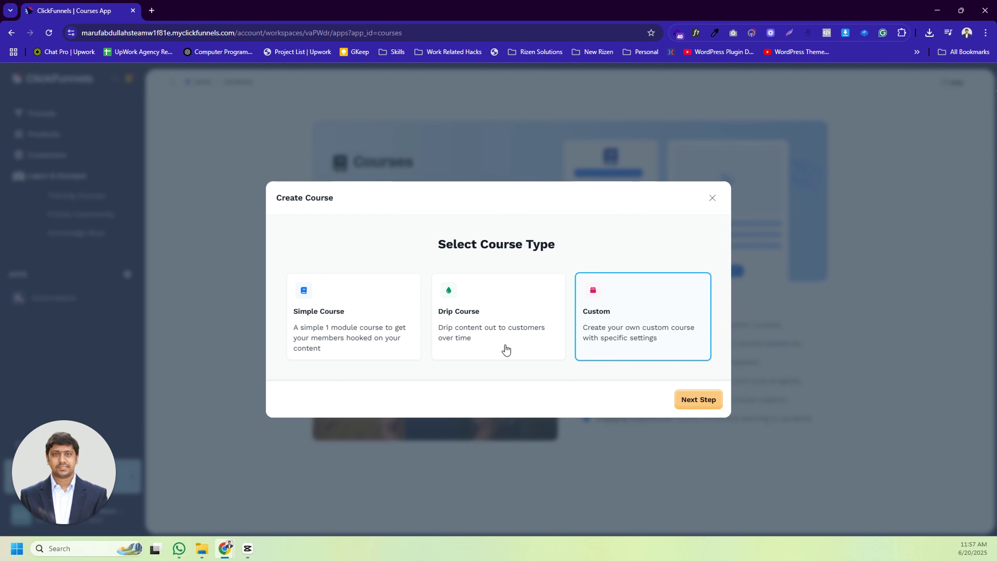
Create a free course of the Simple Course type titled "Clickfunnels tutorial for beginners", leaving the image and description empty
{"action": "left_click", "coordinate": [344, 313]}
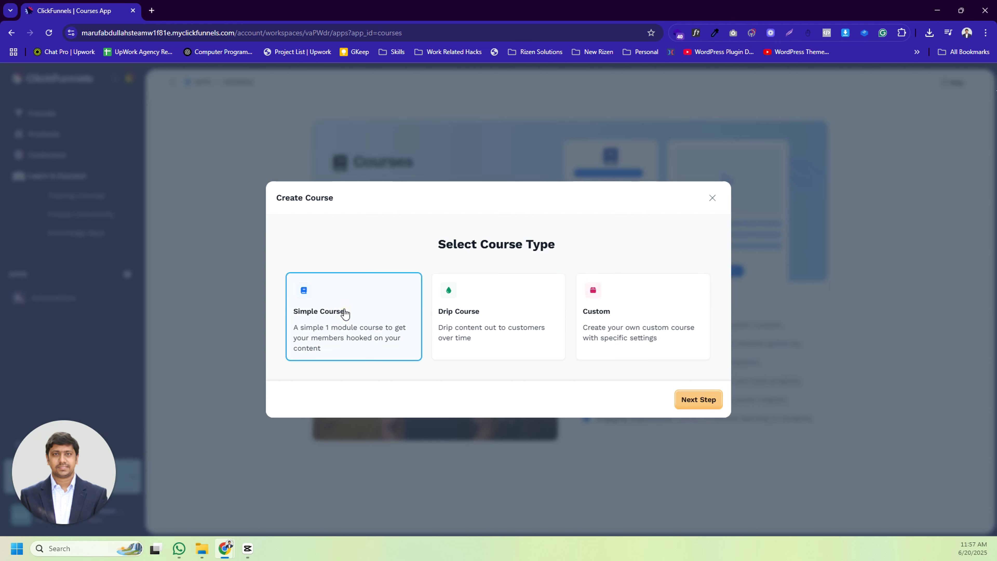
{"action": "left_click", "coordinate": [698, 399]}
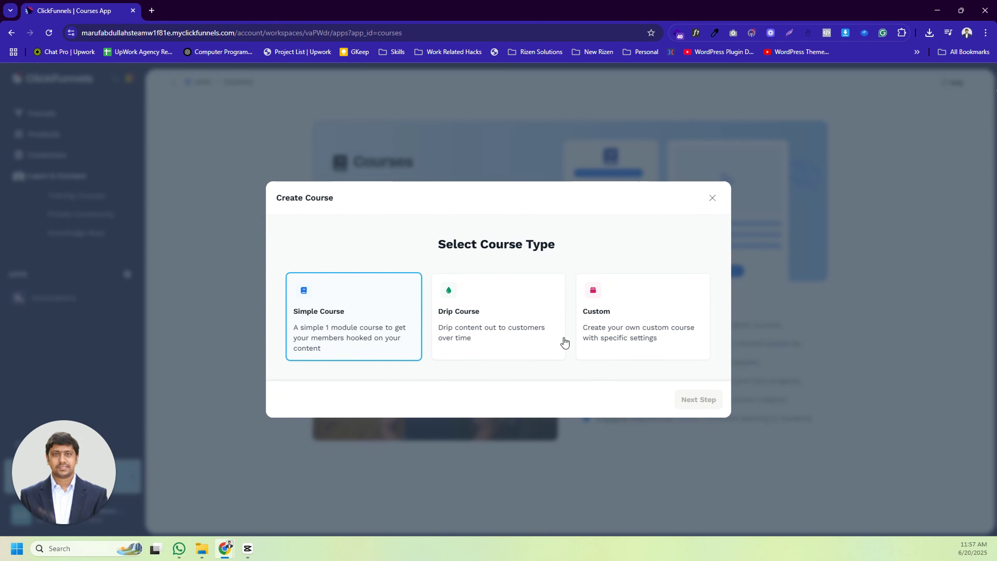
{"action": "left_click", "coordinate": [478, 280]}
{"action": "type", "text": "Clickfunnels tutorial for beginners"}
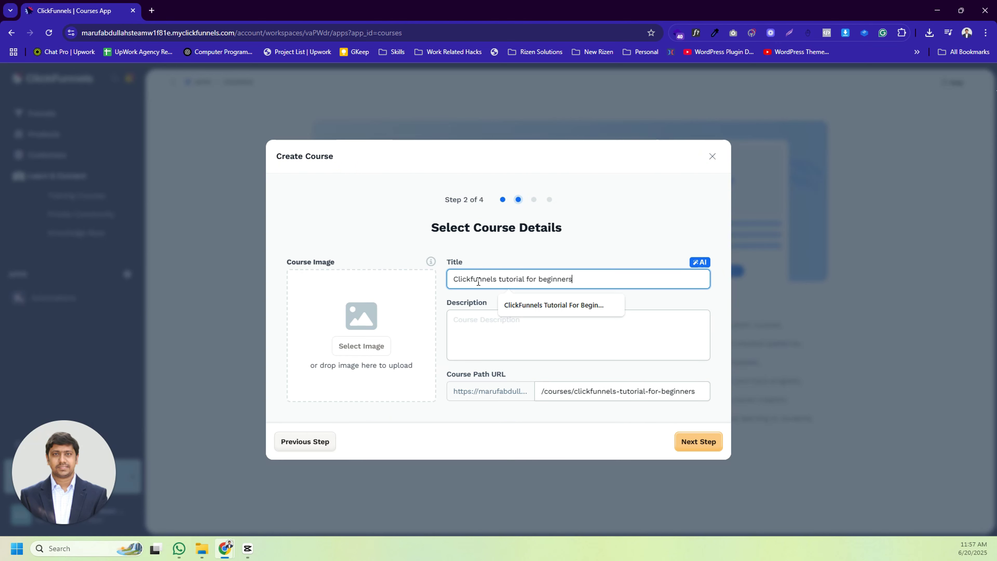
{"action": "left_click", "coordinate": [337, 222]}
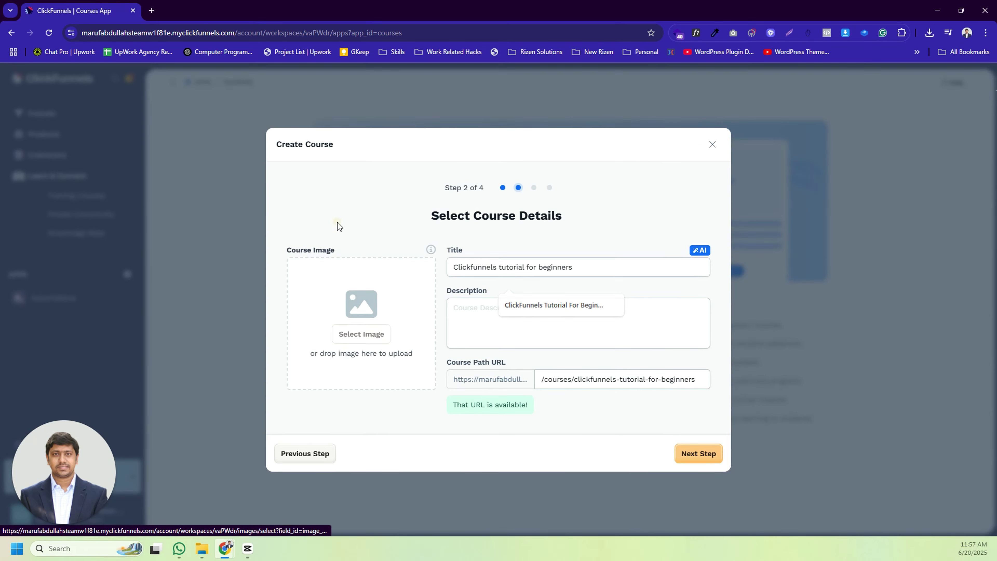
{"action": "left_click", "coordinate": [464, 309]}
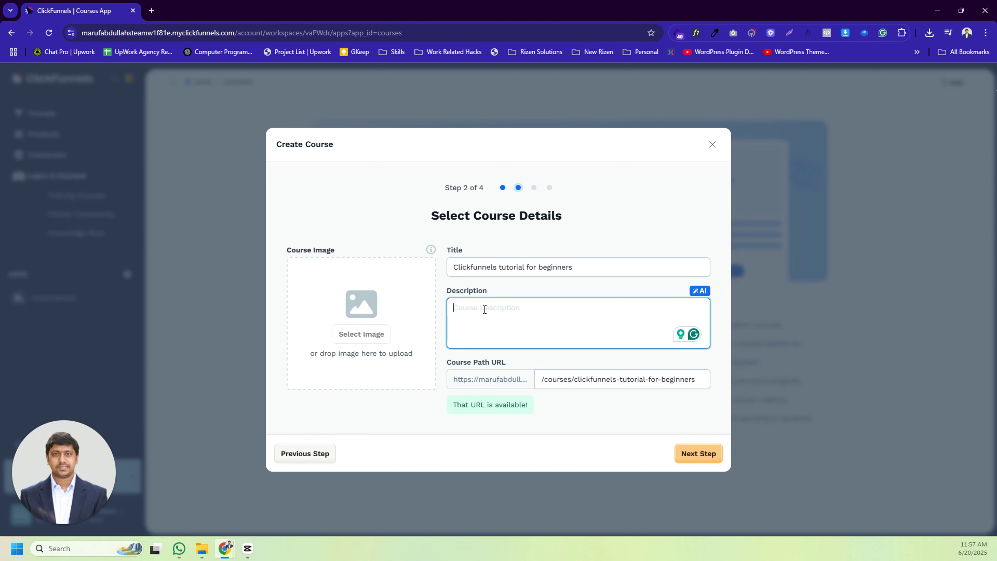
{"action": "left_click", "coordinate": [695, 452]}
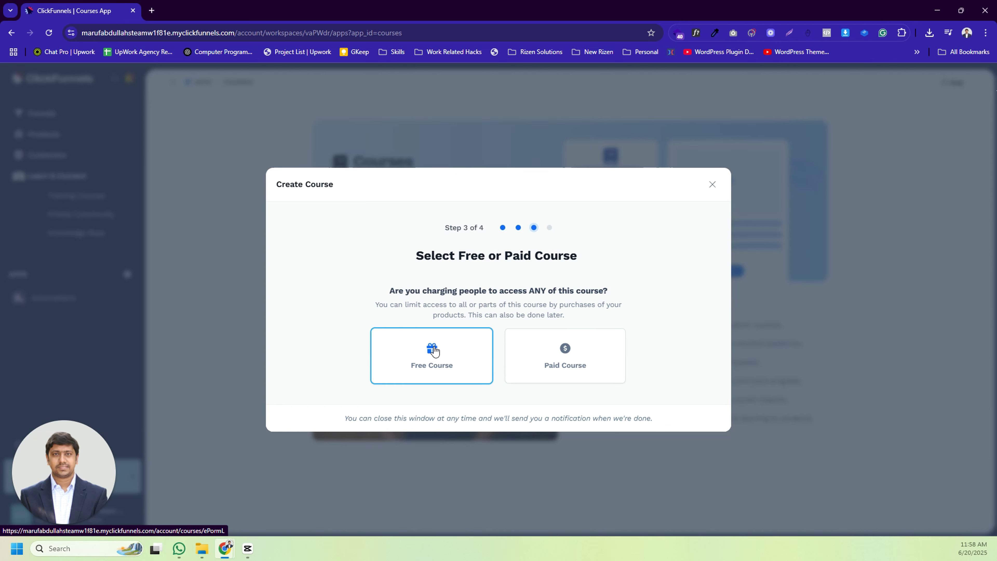
{"action": "left_click", "coordinate": [434, 351]}
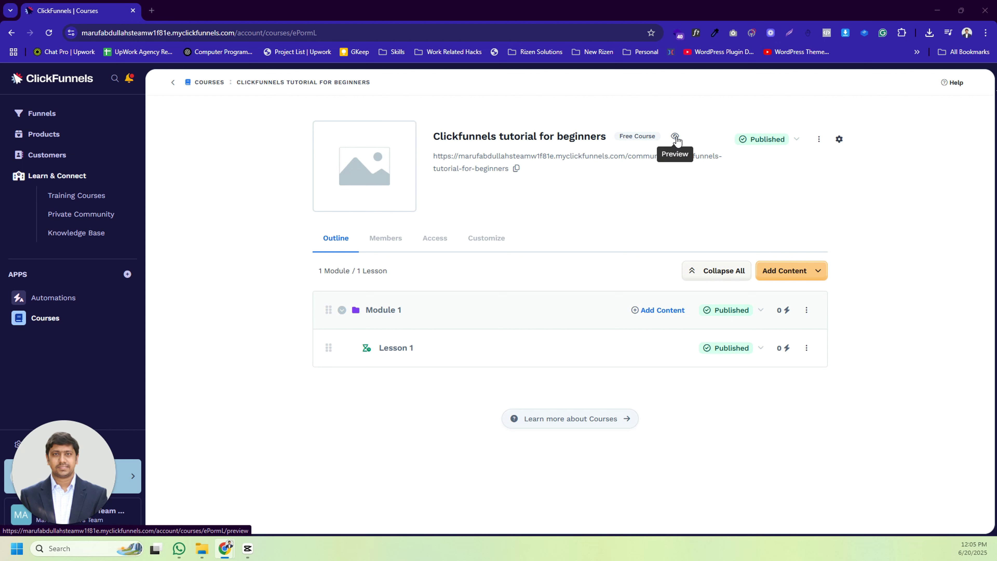
Copy the course's URL and review its publishing status choices and the available course actions
{"action": "left_click", "coordinate": [795, 141]}
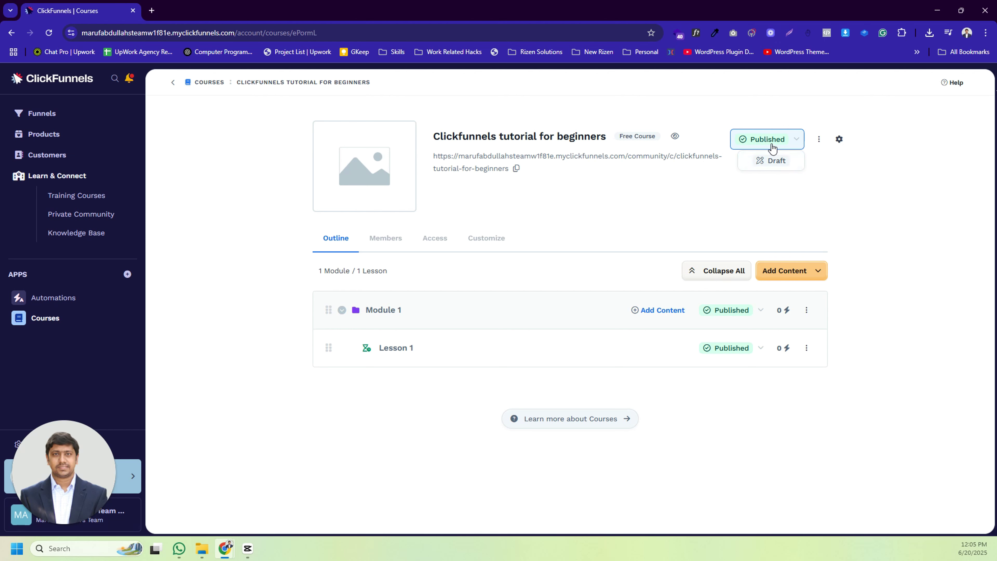
{"action": "left_click", "coordinate": [516, 168]}
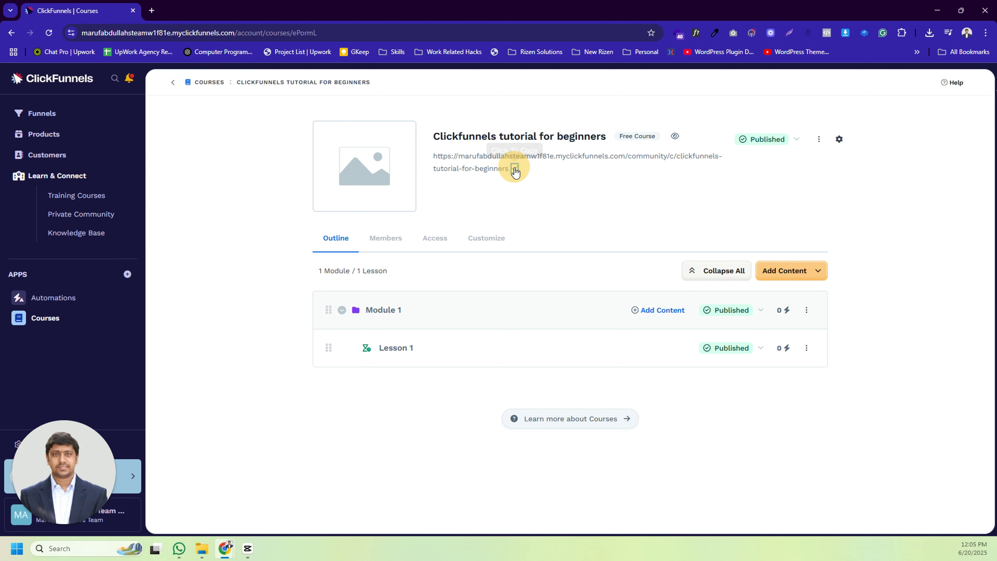
{"action": "left_click", "coordinate": [820, 142]}
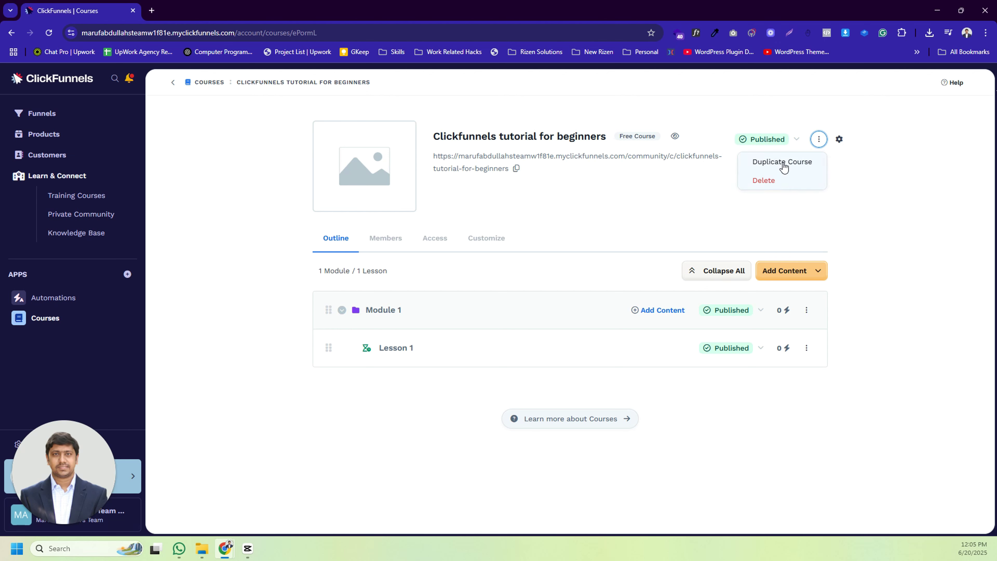
Open the course's detail settings and review the enrollment email option, publishing status choices and course path URL
{"action": "left_click", "coordinate": [839, 139]}
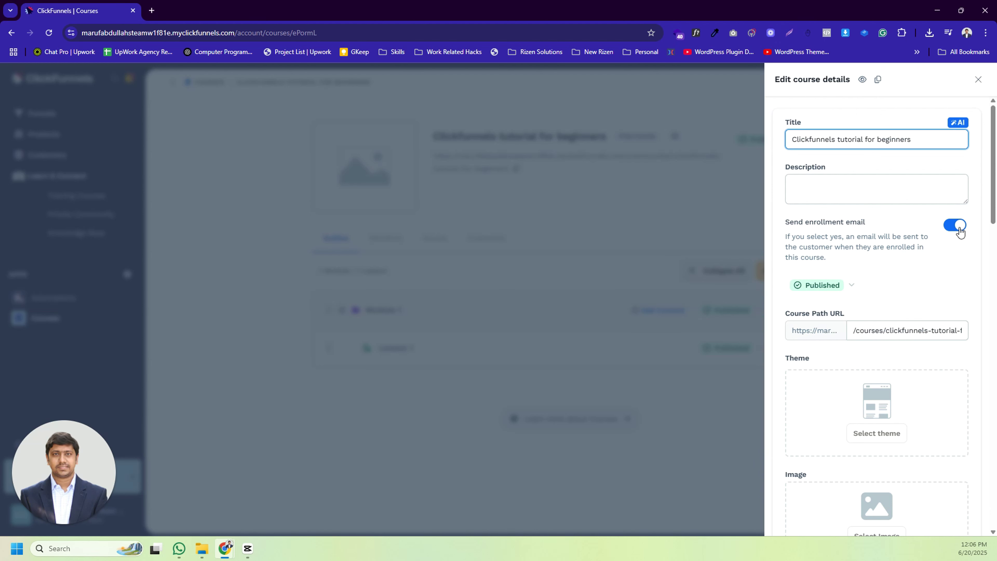
{"action": "left_click", "coordinate": [852, 283]}
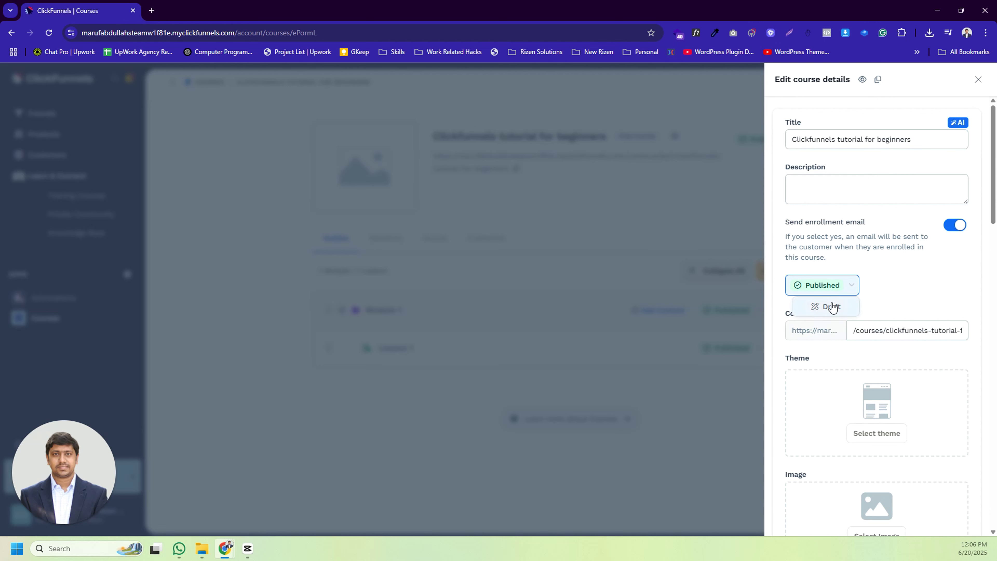
{"action": "left_click", "coordinate": [890, 299]}
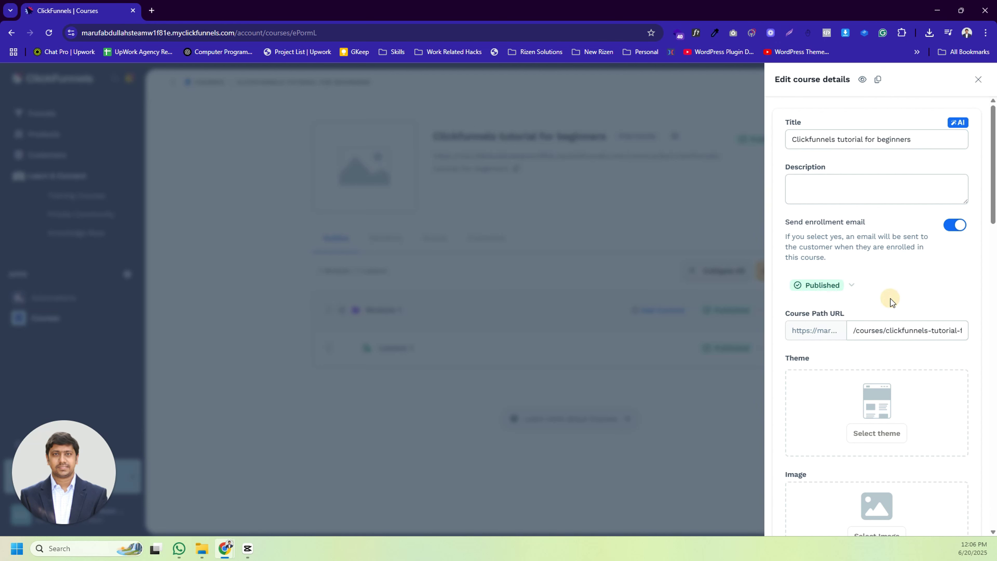
{"action": "scroll", "coordinate": [917, 305], "scroll_direction": "down", "scroll_amount": 3}
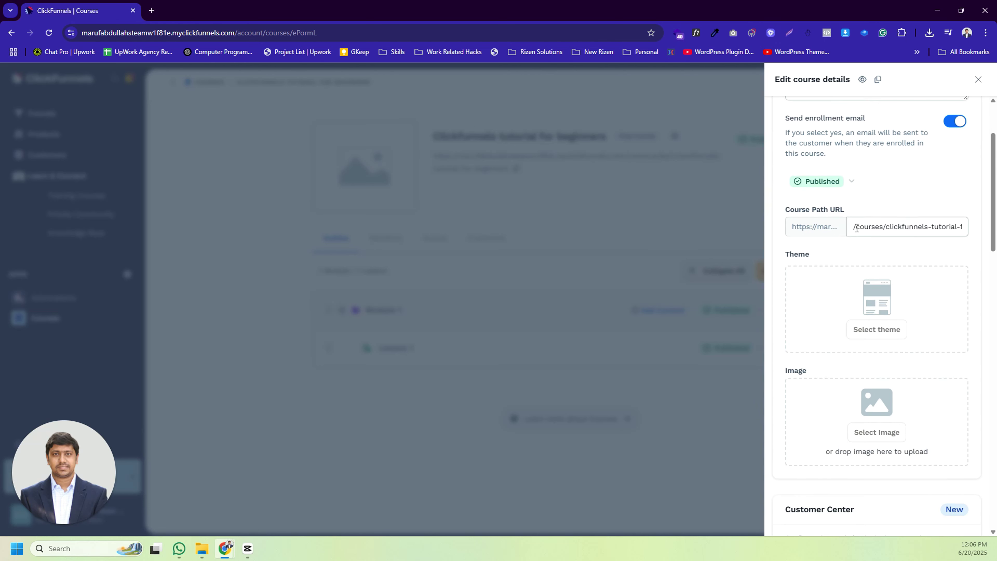
{"action": "left_click_drag", "start_coordinate": [922, 227], "coordinate": [945, 224]}
{"action": "left_click", "coordinate": [902, 246]}
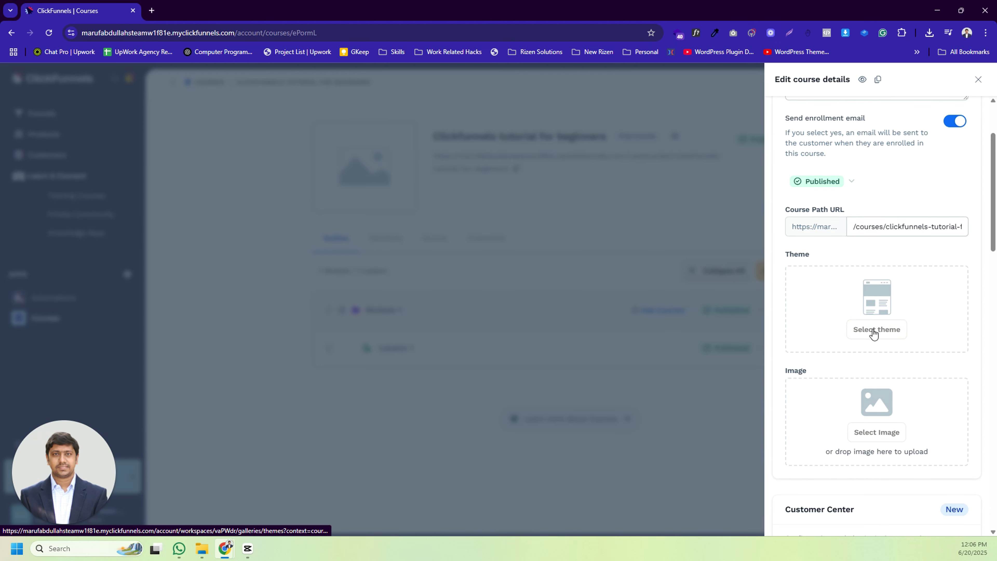
Examine the theme, image, Customer Center, Advanced Settings and course structure sharing options in the course details
{"action": "scroll", "coordinate": [868, 337], "scroll_direction": "down", "scroll_amount": 3}
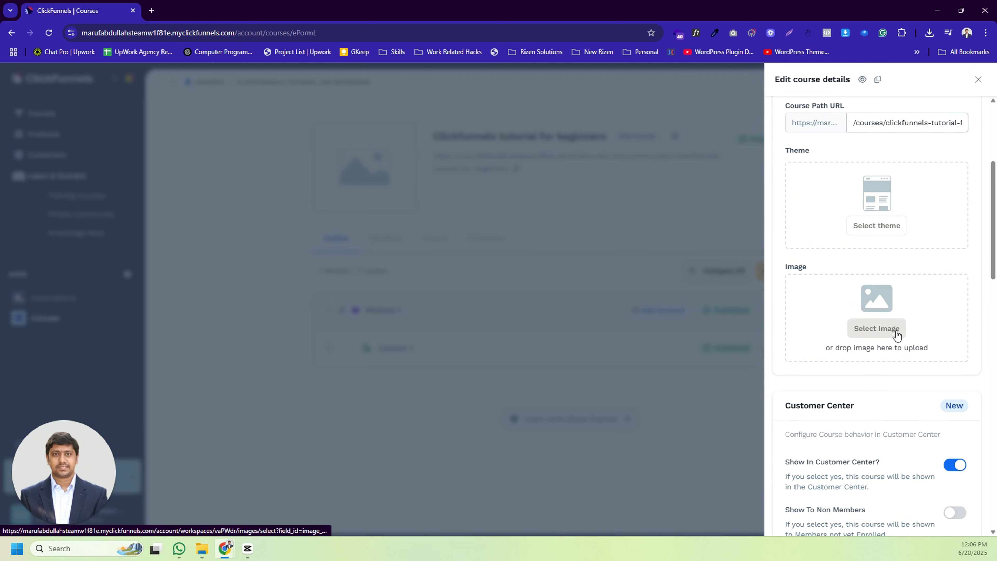
{"action": "scroll", "coordinate": [871, 343], "scroll_direction": "down", "scroll_amount": 4}
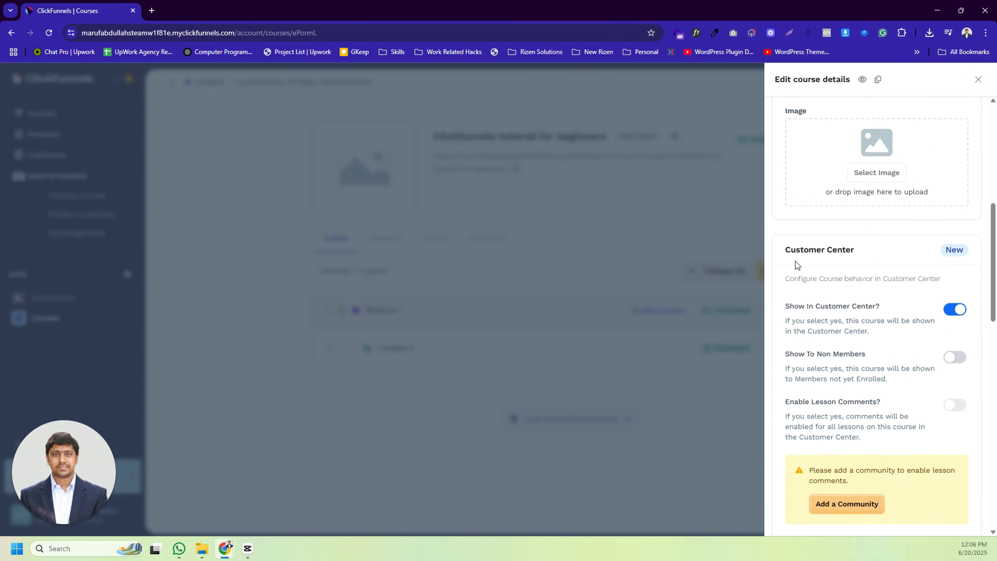
{"action": "scroll", "coordinate": [799, 264], "scroll_direction": "down", "scroll_amount": 1}
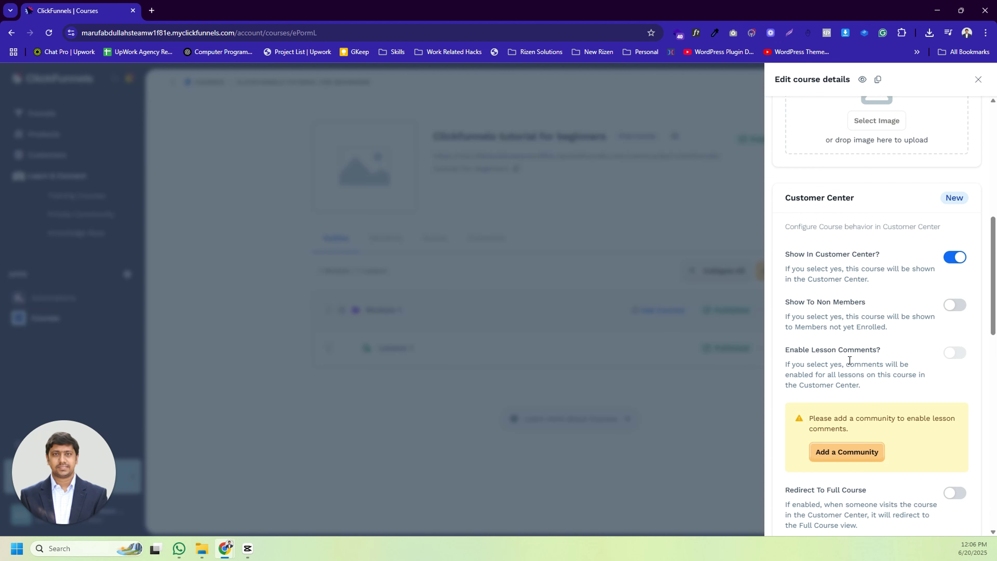
{"action": "scroll", "coordinate": [895, 343], "scroll_direction": "down", "scroll_amount": 2}
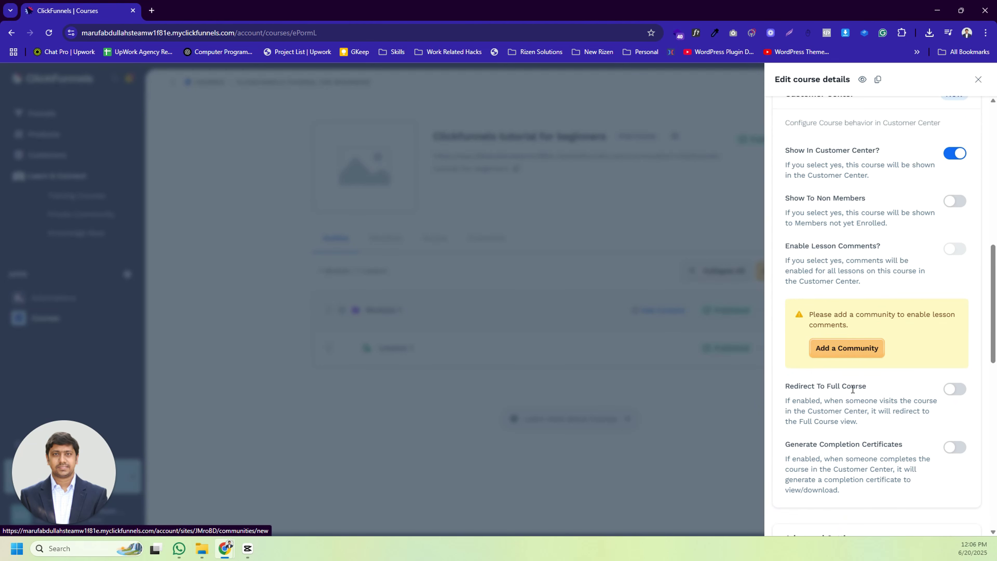
{"action": "scroll", "coordinate": [930, 384], "scroll_direction": "down", "scroll_amount": 5}
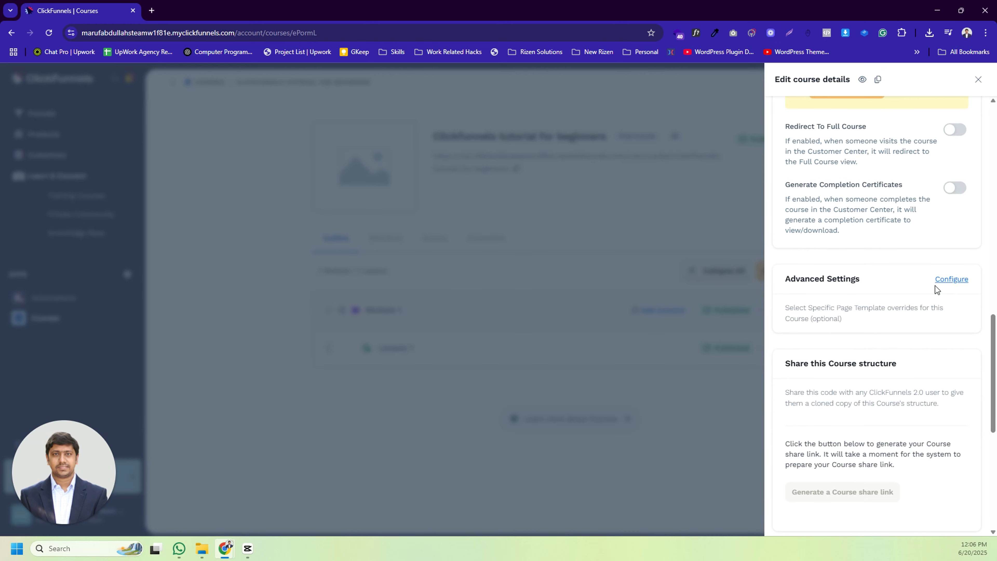
{"action": "scroll", "coordinate": [890, 301], "scroll_direction": "down", "scroll_amount": 2}
{"action": "scroll", "coordinate": [839, 267], "scroll_direction": "down", "scroll_amount": 1}
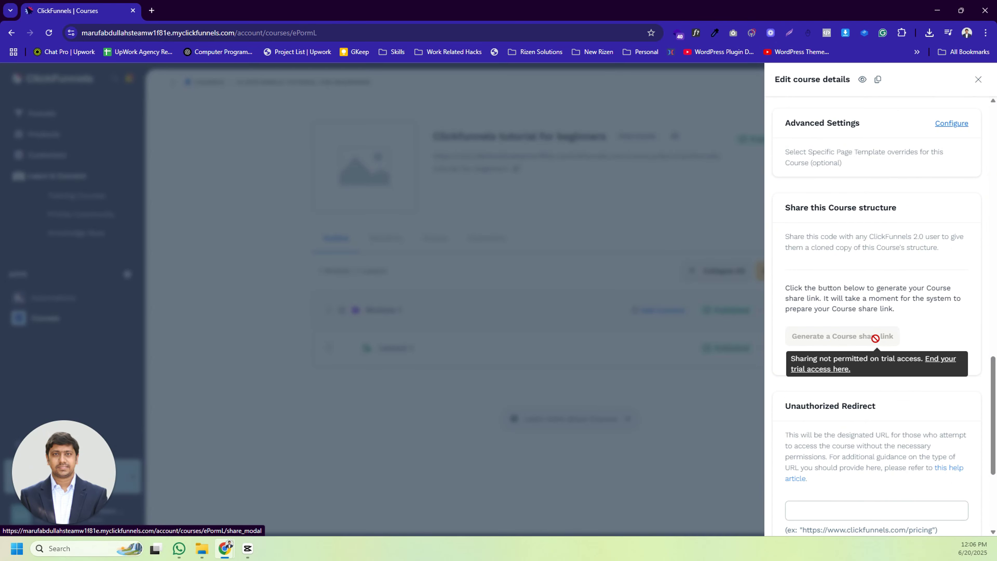
{"action": "scroll", "coordinate": [867, 338], "scroll_direction": "down", "scroll_amount": 2}
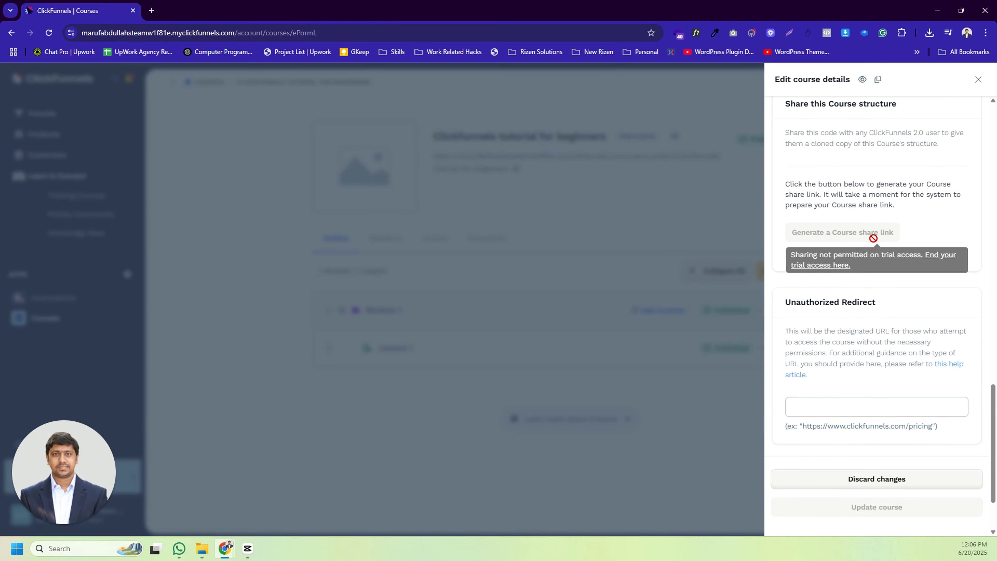
Examine the Unauthorized Redirect setting in the course details, leaving its URL empty
{"action": "scroll", "coordinate": [911, 311], "scroll_direction": "down", "scroll_amount": 1}
{"action": "scroll", "coordinate": [908, 310], "scroll_direction": "down", "scroll_amount": 1}
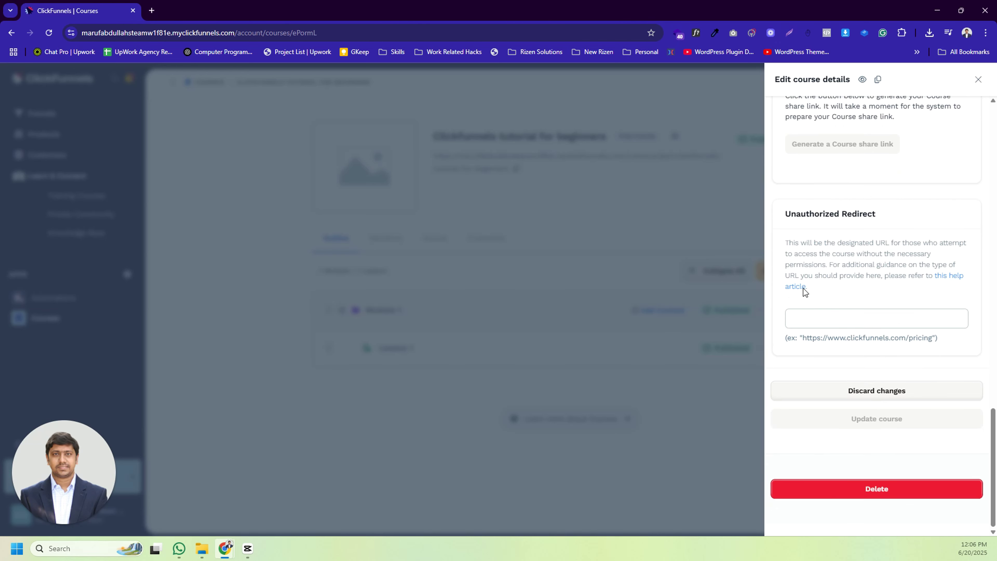
{"action": "left_click_drag", "start_coordinate": [785, 214], "coordinate": [886, 215]}
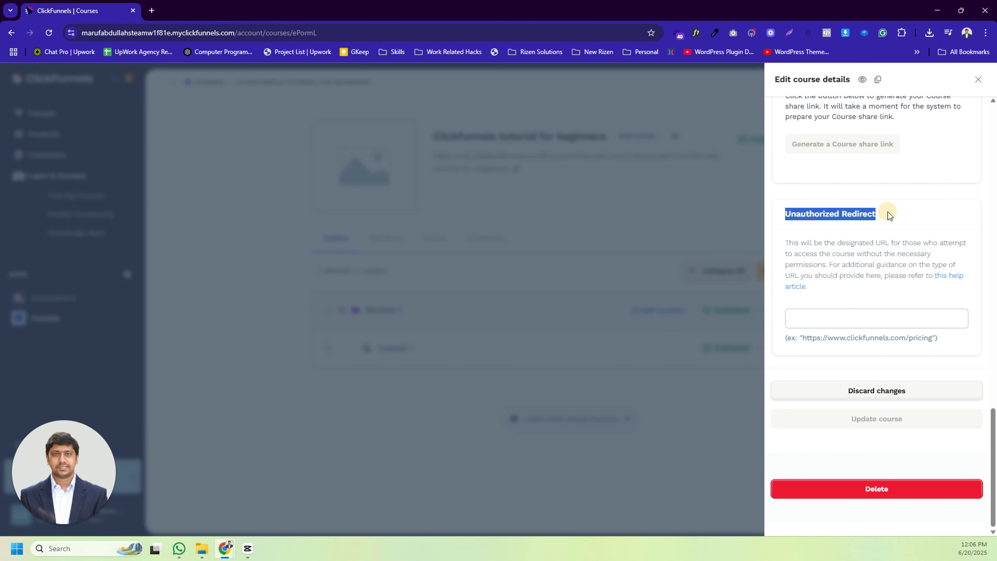
{"action": "left_click", "coordinate": [888, 212]}
{"action": "left_click", "coordinate": [821, 320]}
{"action": "left_click", "coordinate": [903, 300]}
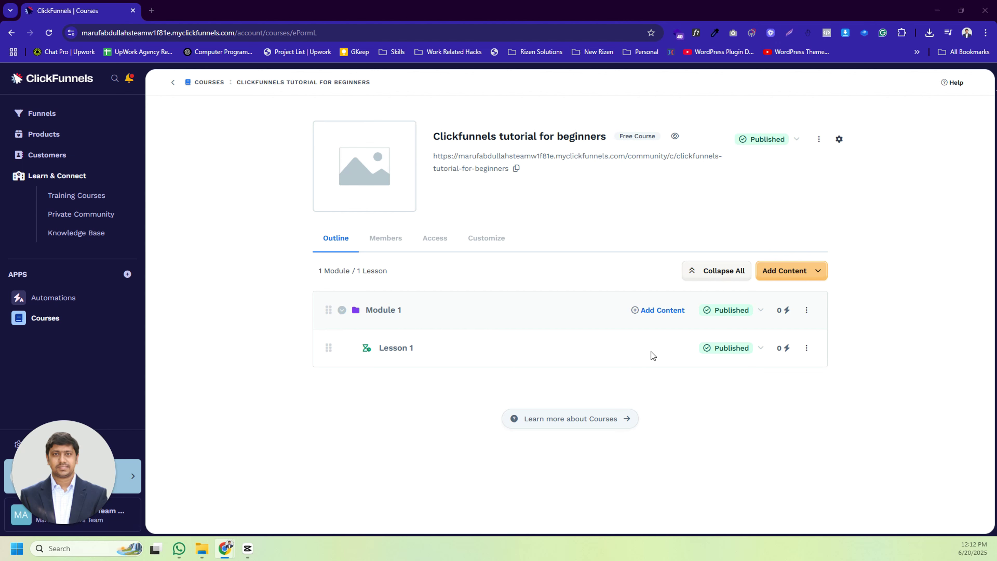
Review the actions available for Module 1 and the course's Members, Access and Customize sections
{"action": "left_click", "coordinate": [808, 311]}
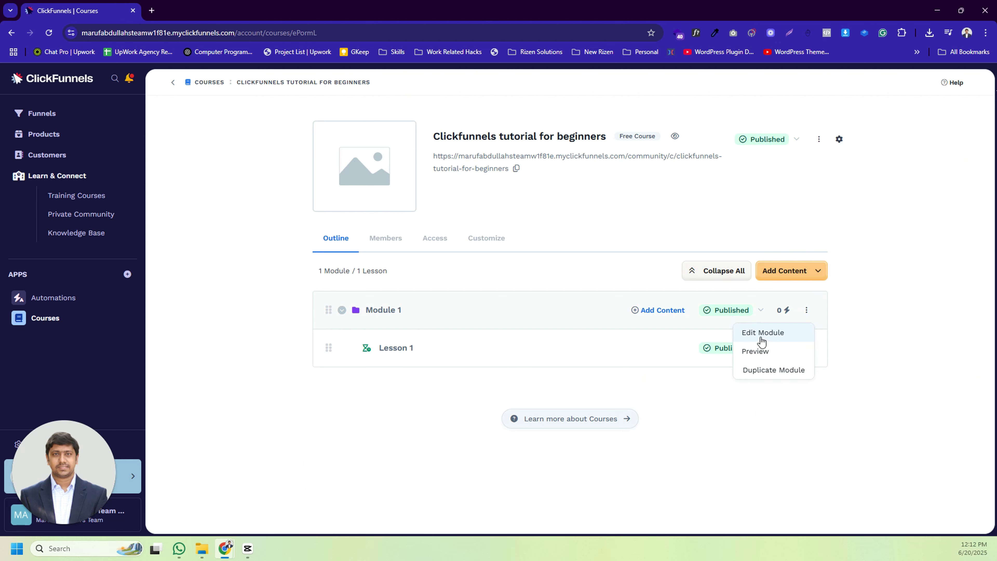
{"action": "left_click", "coordinate": [385, 244]}
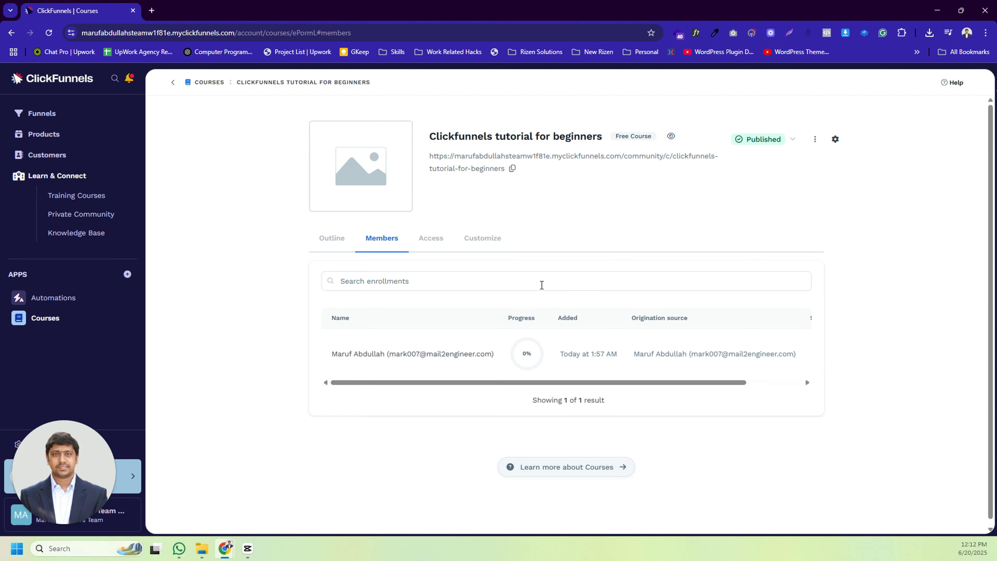
{"action": "left_click", "coordinate": [425, 244]}
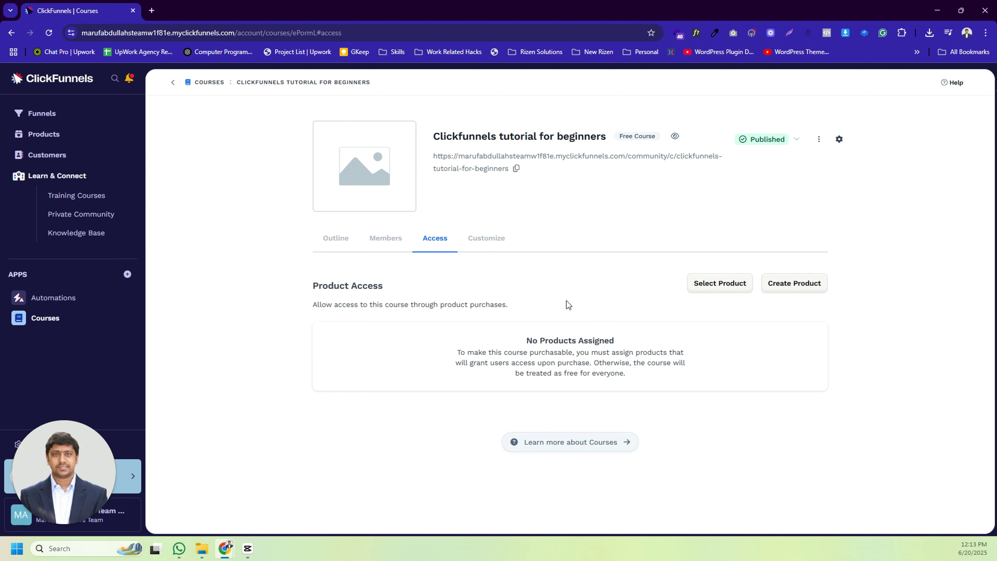
{"action": "left_click", "coordinate": [487, 240]}
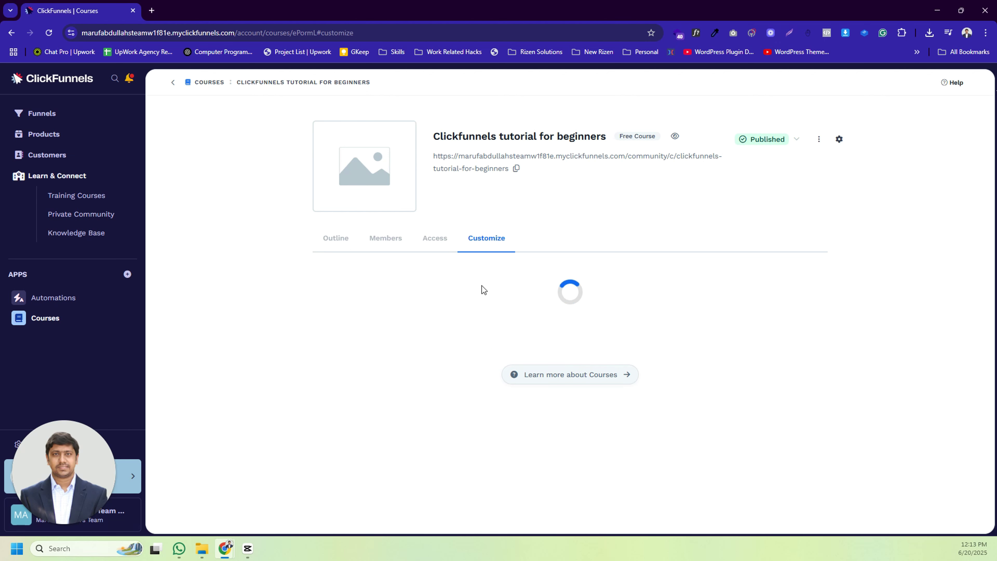